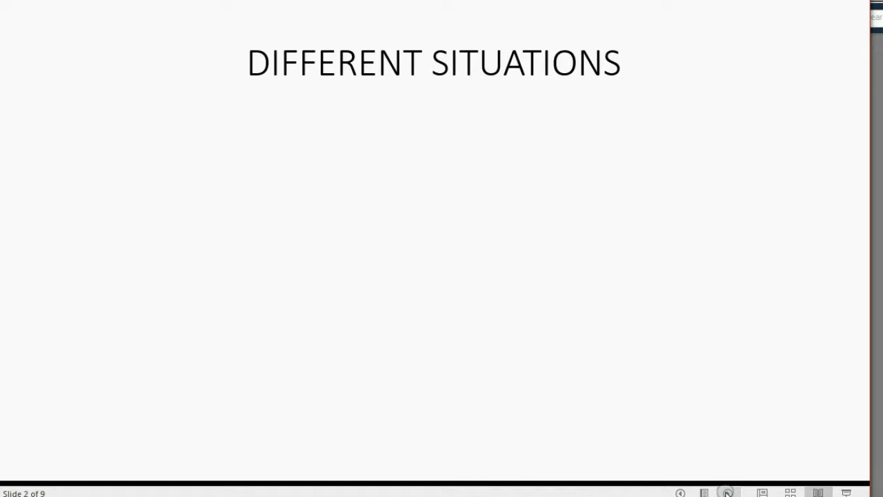
{"action": "left_click", "coordinate": [728, 493]}
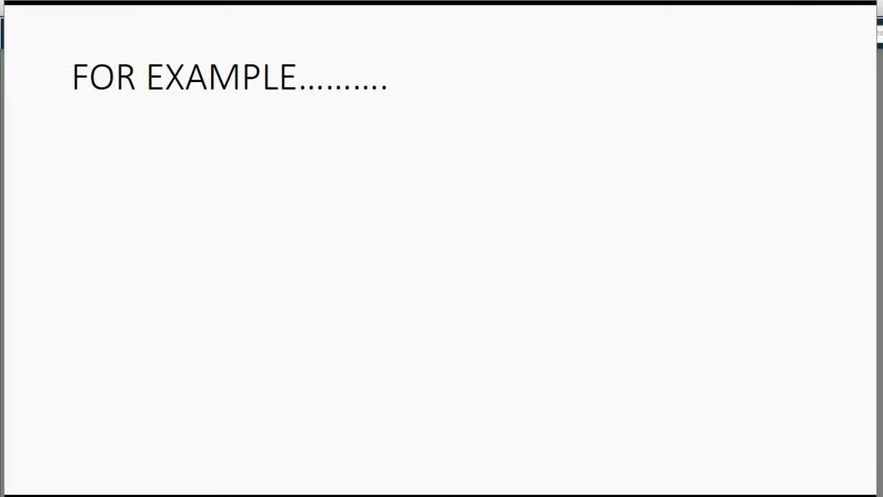
{"action": "key", "text": "Right"}
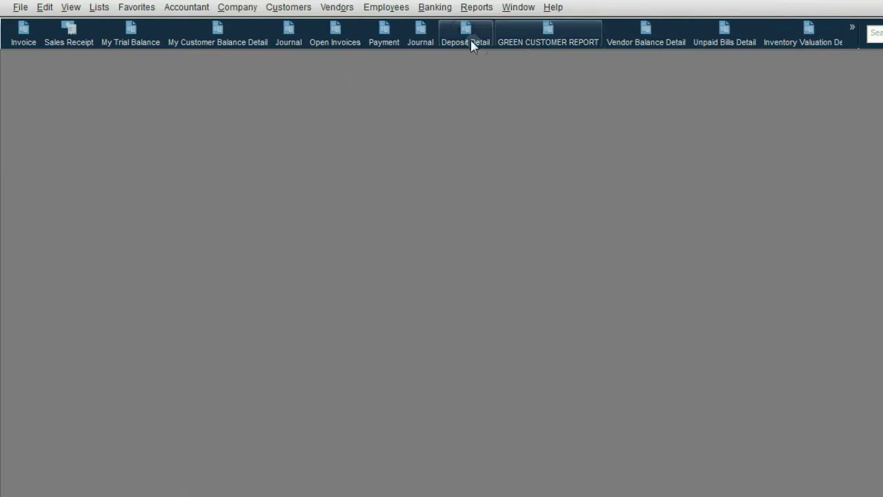
Start a new check, date it 06/15/2016 and enter 161 as the check number
{"action": "left_click", "coordinate": [436, 9]}
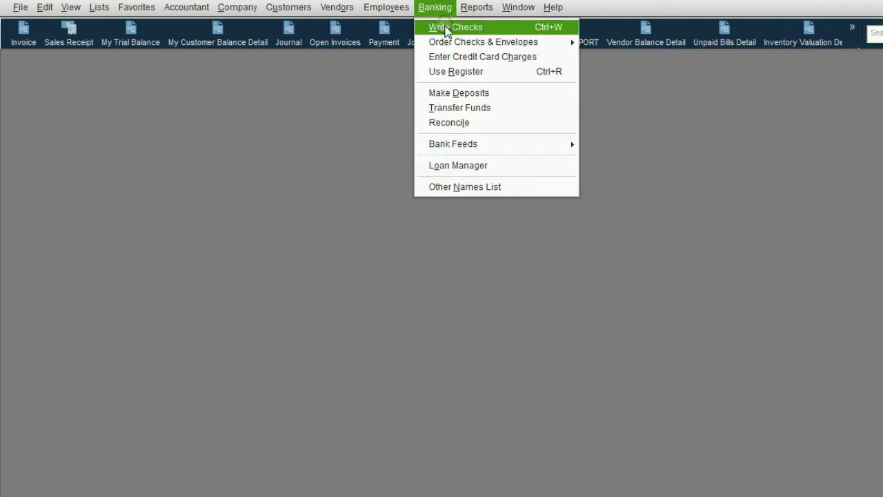
{"action": "left_click", "coordinate": [446, 27]}
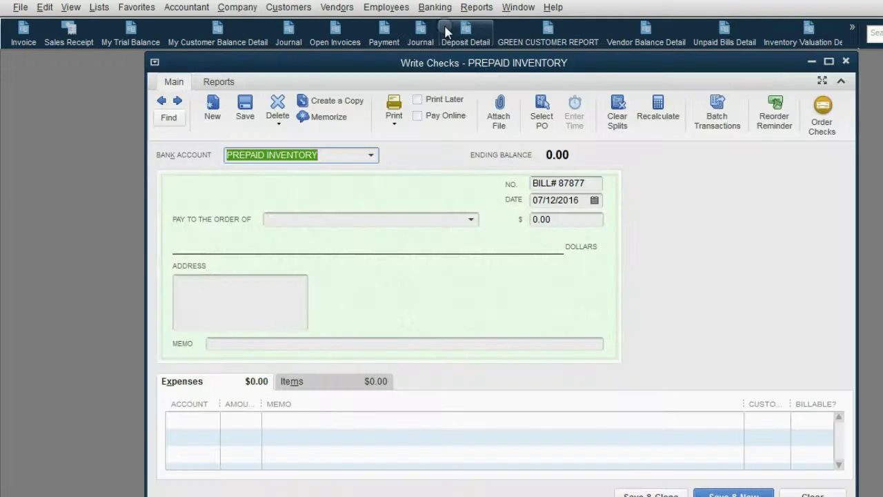
{"action": "left_click", "coordinate": [594, 200]}
{"action": "left_click", "coordinate": [546, 225]}
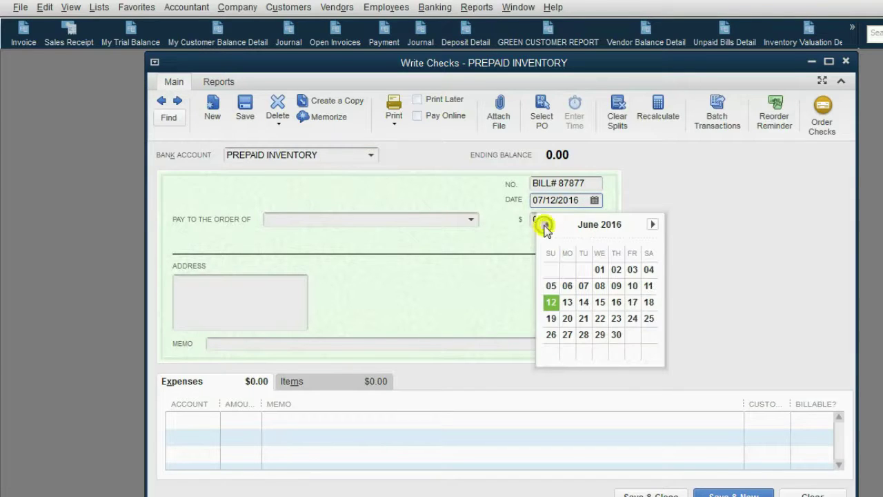
{"action": "left_click", "coordinate": [599, 302]}
{"action": "left_click", "coordinate": [583, 183]}
{"action": "type", "text": "161"}
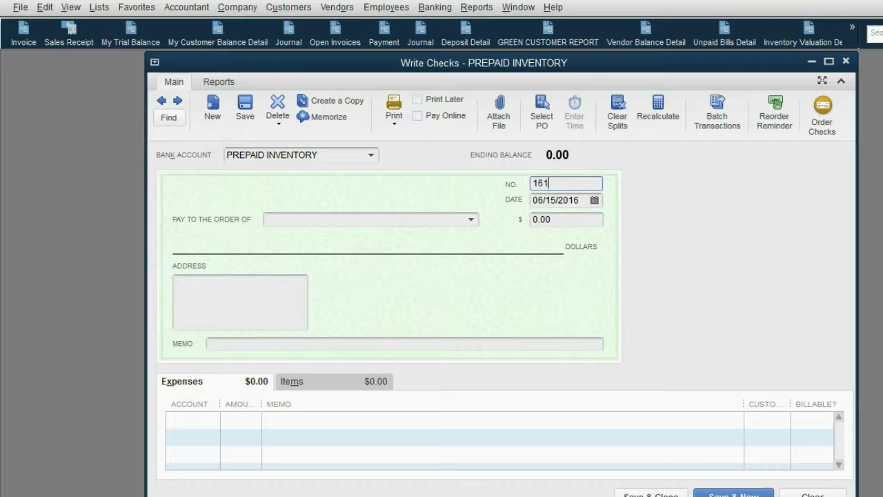
Change the check's bank account to CASH IN BANK
{"action": "left_click", "coordinate": [383, 156]}
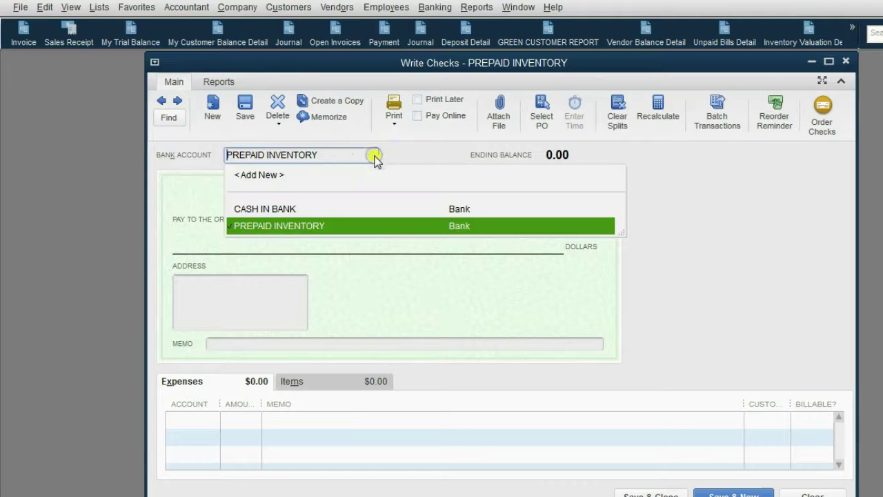
{"action": "left_click", "coordinate": [335, 207]}
{"action": "left_click", "coordinate": [491, 259]}
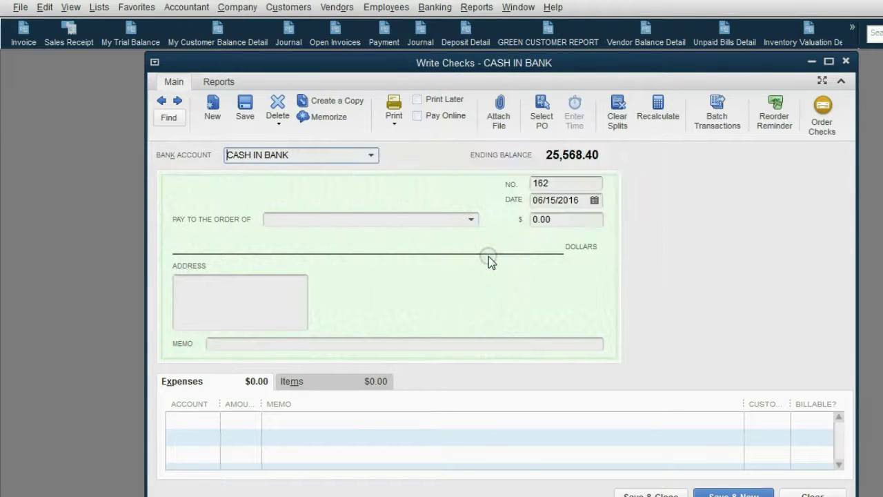
Assign PREPAID INVENTORY as the account on the first expense line of the check
{"action": "left_click", "coordinate": [207, 420]}
{"action": "left_click", "coordinate": [211, 419]}
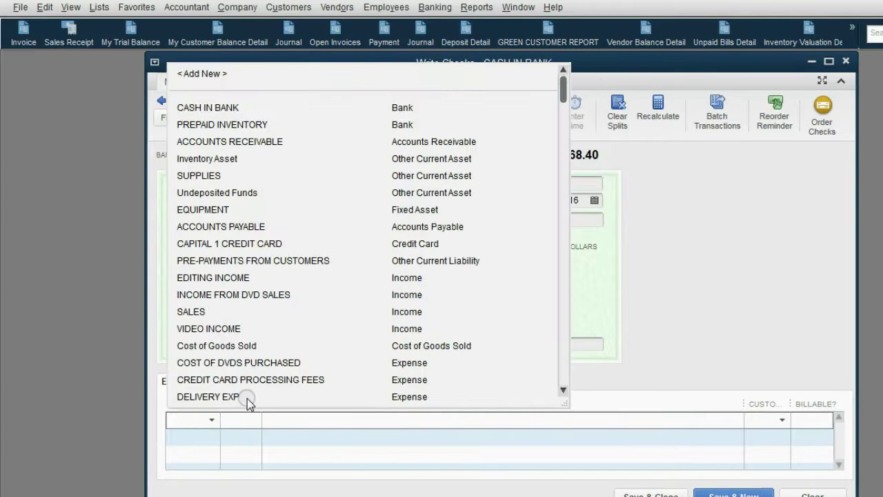
{"action": "left_click", "coordinate": [235, 128]}
{"action": "left_click", "coordinate": [296, 128]}
{"action": "left_click", "coordinate": [350, 124]}
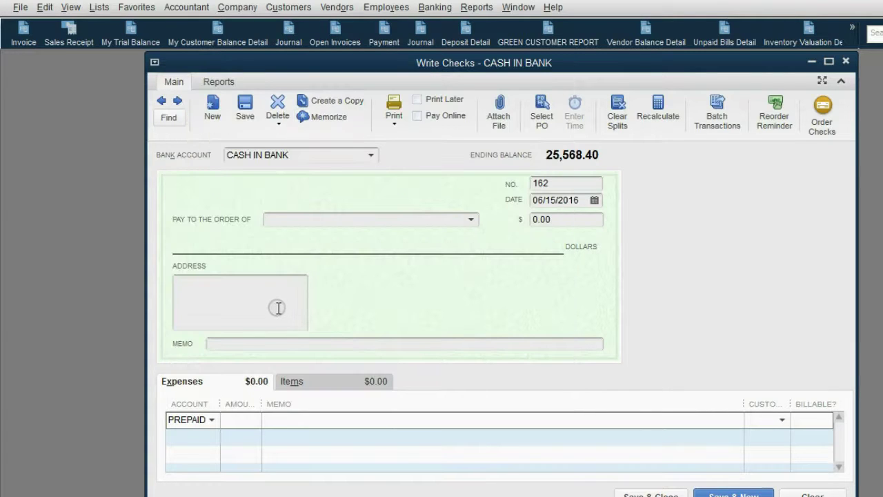
{"action": "left_click", "coordinate": [212, 421]}
{"action": "left_click", "coordinate": [211, 421]}
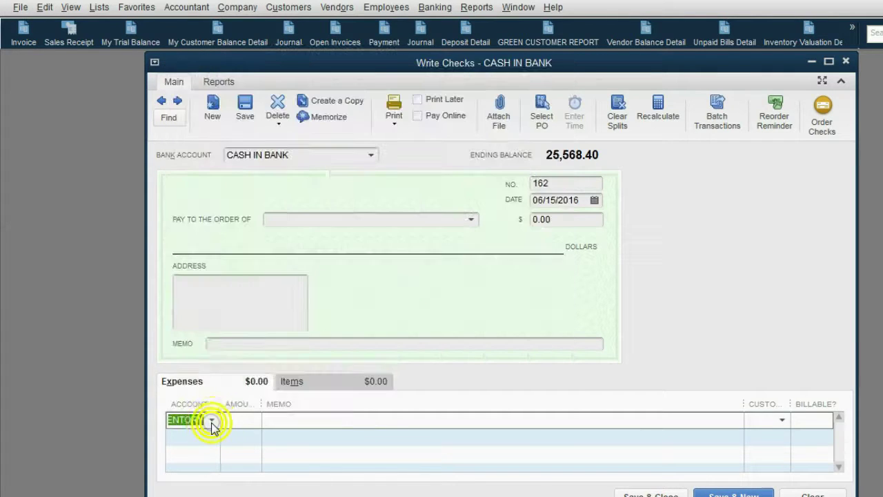
Set the check amount to 2000 and make it payable to MAX PRODUCE CORP
{"action": "left_click", "coordinate": [523, 219]}
{"action": "type", "text": "2000"}
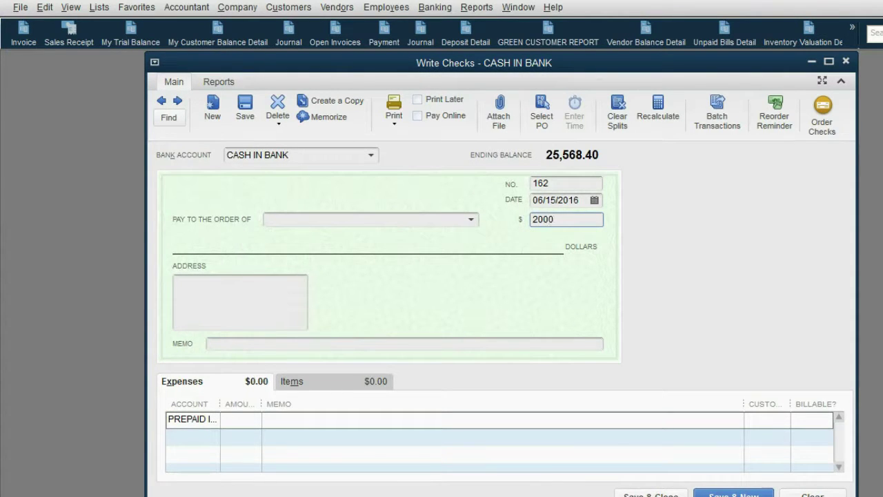
{"action": "left_click", "coordinate": [471, 219]}
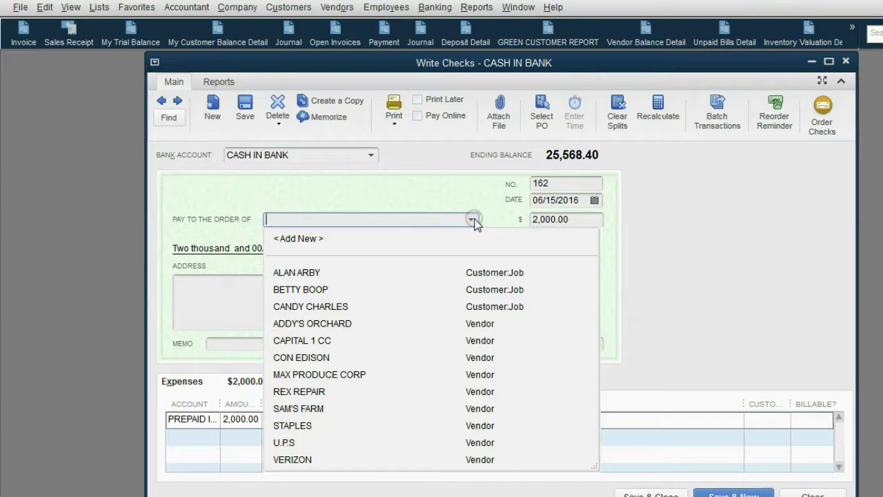
{"action": "left_click", "coordinate": [358, 374]}
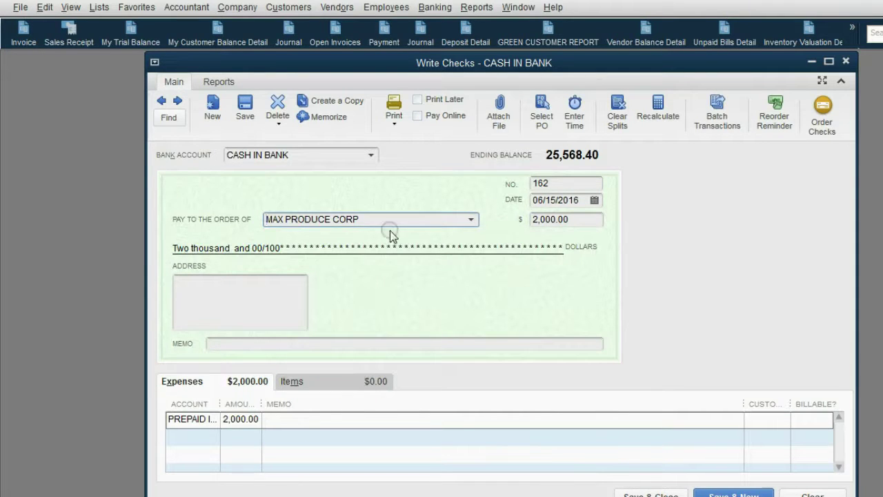
{"action": "mouse_move", "coordinate": [432, 493]}
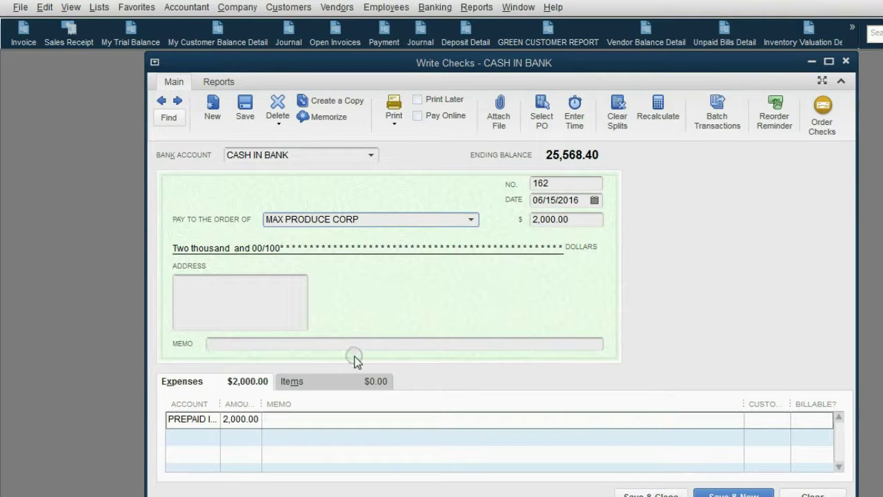
{"action": "left_click", "coordinate": [339, 381]}
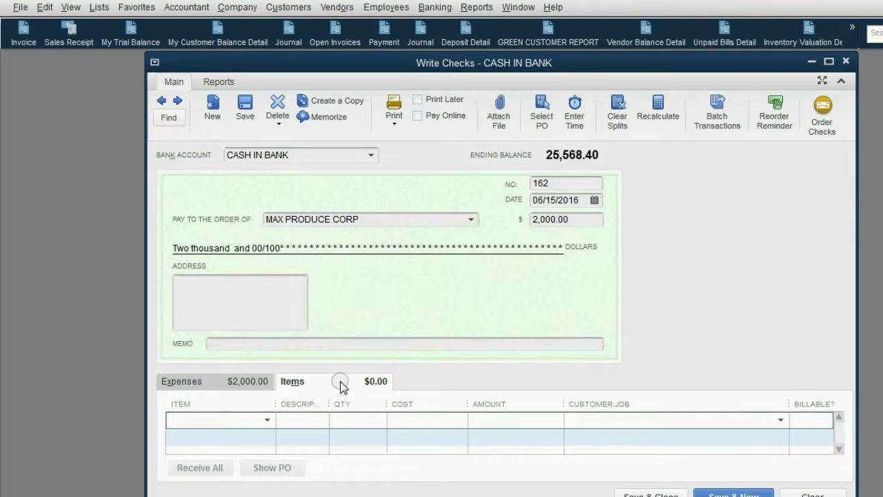
{"action": "left_click", "coordinate": [214, 388]}
{"action": "left_click", "coordinate": [211, 420]}
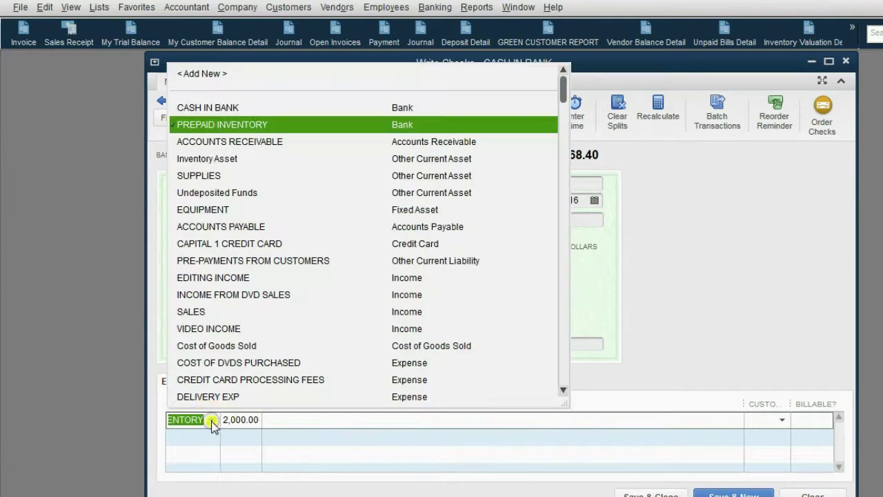
{"action": "left_click", "coordinate": [211, 420]}
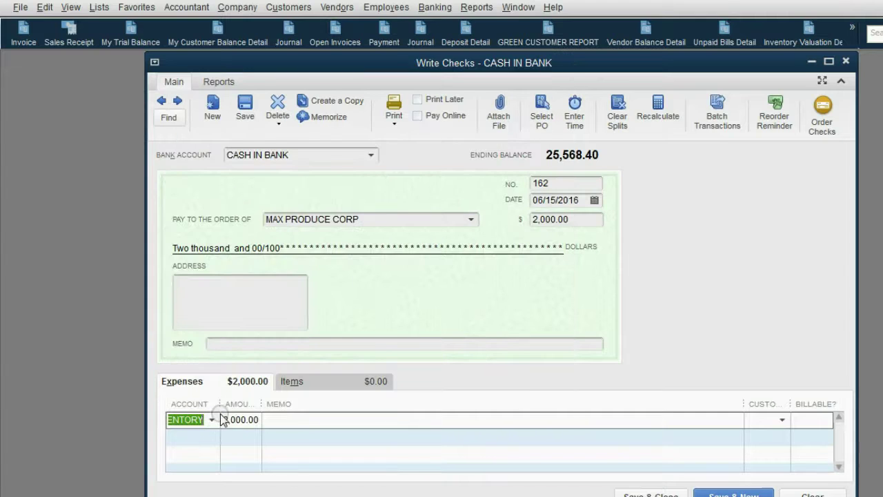
Enter the memo "100 APLES 50 BANANAZ" on the MAX PRODUCE CORP check and save the check
{"action": "left_click", "coordinate": [266, 343]}
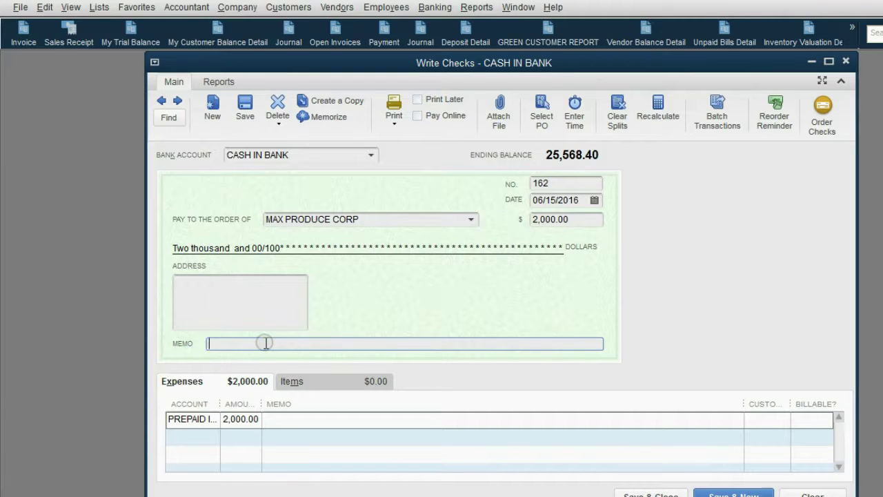
{"action": "type", "text": "100 AP"}
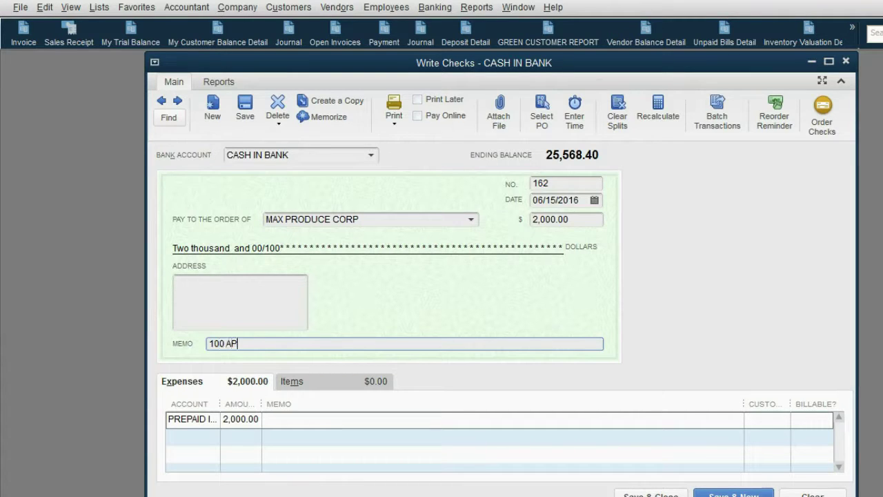
{"action": "type", "text": "LES 50 BANANA"}
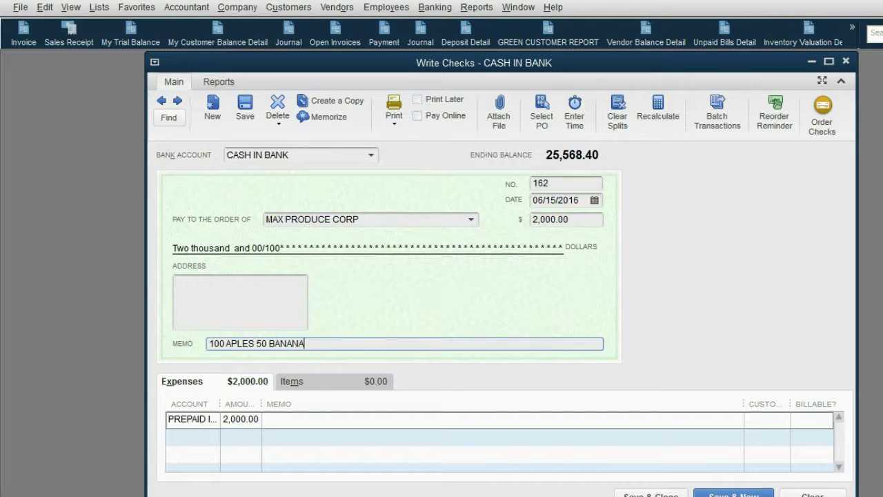
{"action": "type", "text": "Z"}
{"action": "left_click", "coordinate": [464, 341]}
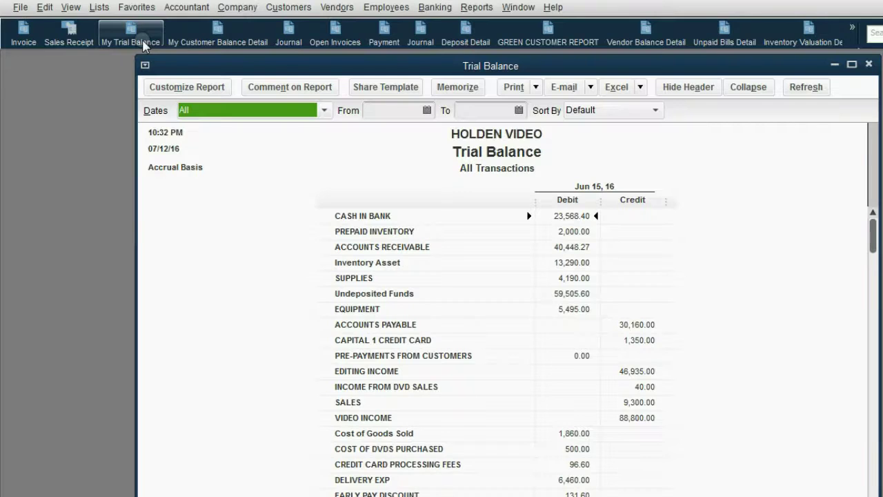
Review the PREPAID INVENTORY and CASH IN BANK balances in the trial balance, and close the report
{"action": "left_click_drag", "start_coordinate": [345, 233], "coordinate": [379, 231]}
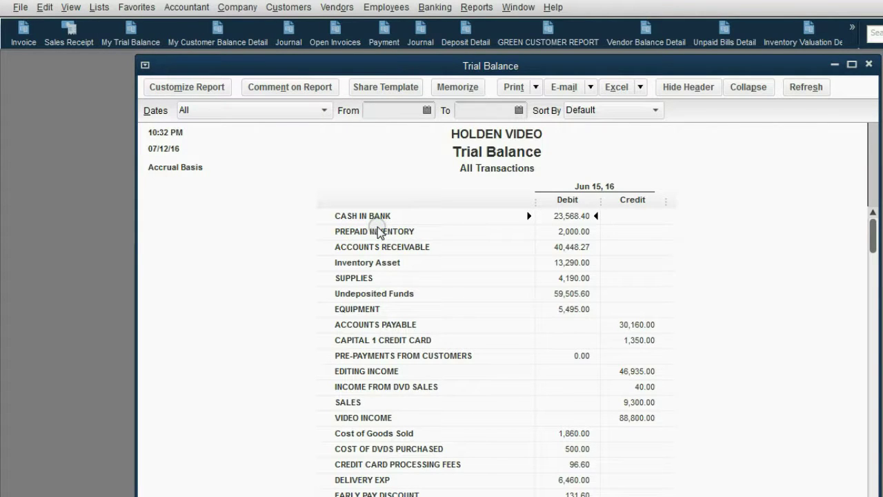
{"action": "left_click", "coordinate": [569, 232]}
{"action": "left_click", "coordinate": [355, 213]}
{"action": "left_click", "coordinate": [787, 362]}
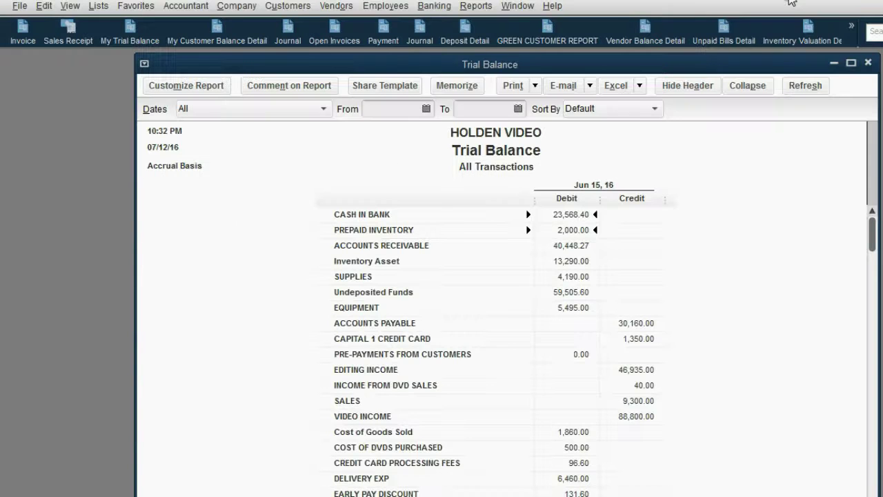
{"action": "left_click", "coordinate": [868, 63]}
Start another check dated 06/16/2016 and set its number to "bILL# 87876"
{"action": "left_click", "coordinate": [445, 6]}
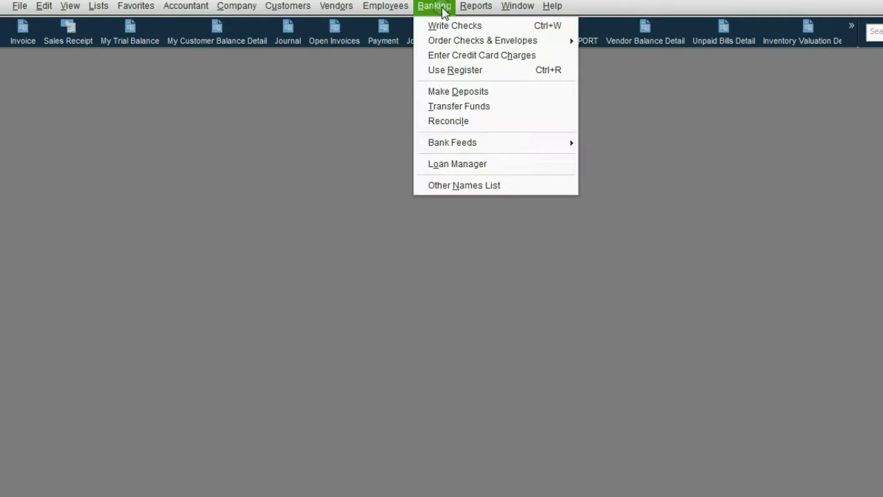
{"action": "left_click", "coordinate": [447, 25]}
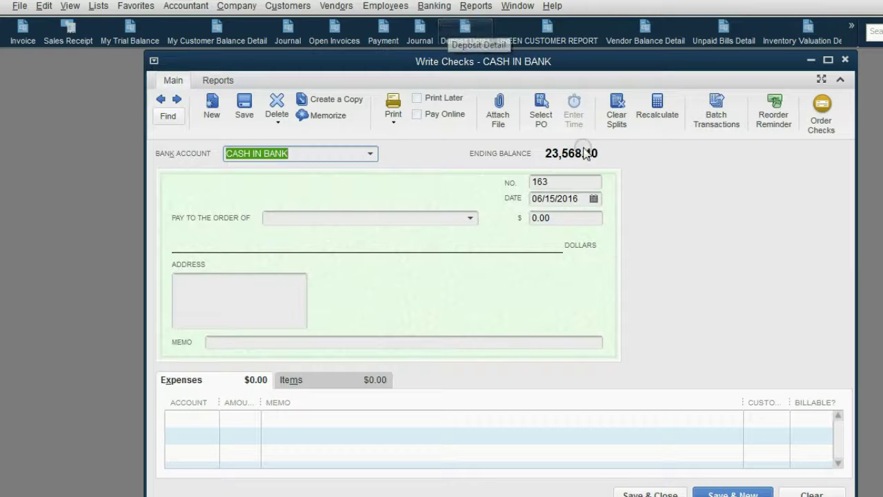
{"action": "left_click", "coordinate": [595, 198]}
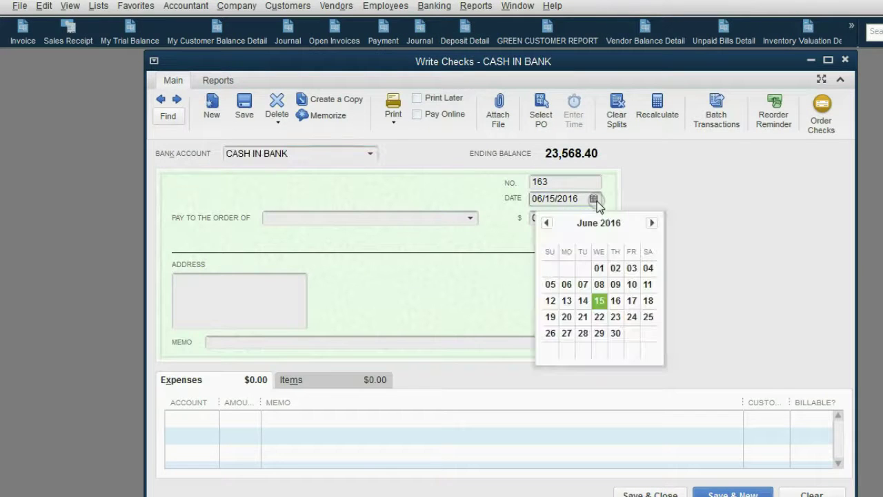
{"action": "left_click", "coordinate": [616, 300]}
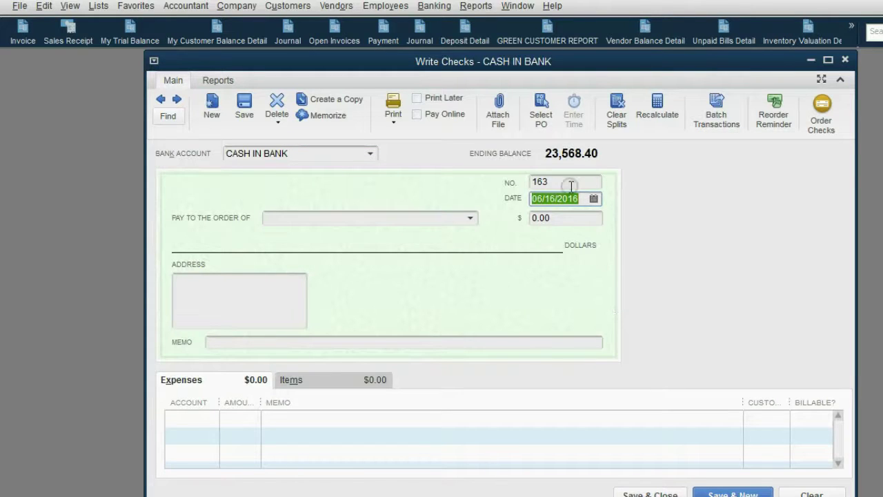
{"action": "left_click", "coordinate": [546, 182]}
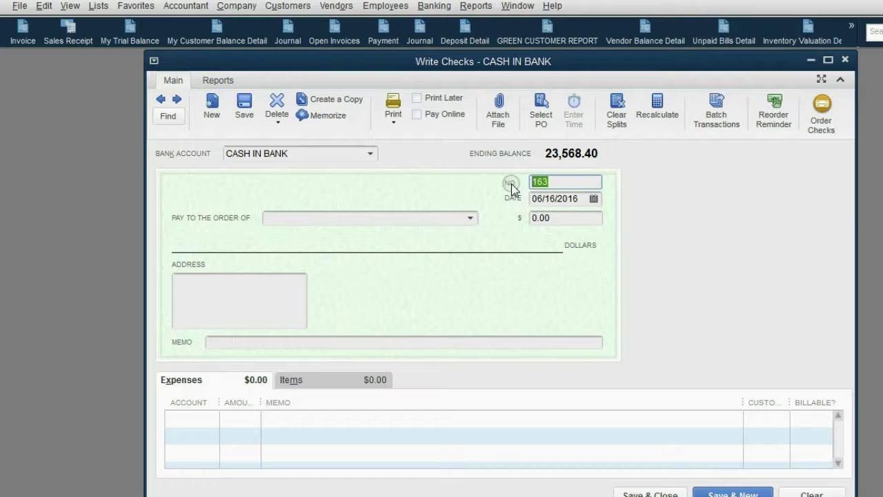
{"action": "type", "text": "87876"}
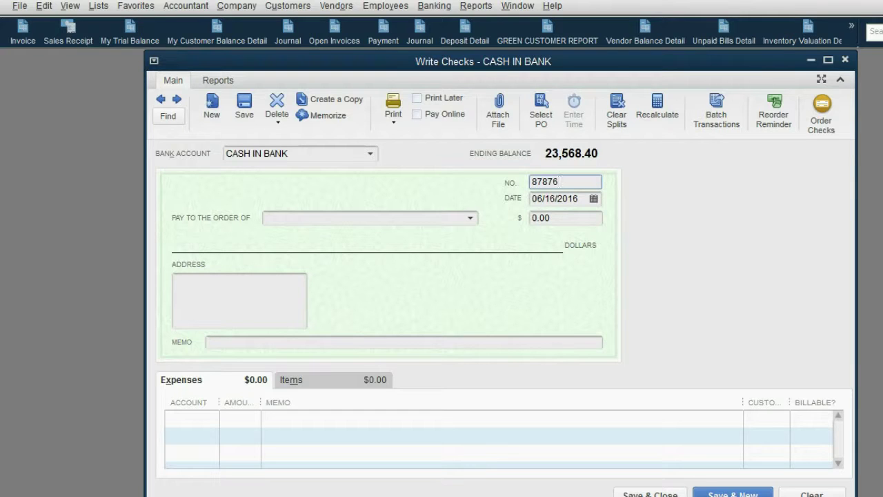
{"action": "left_click", "coordinate": [532, 181]}
{"action": "type", "text": "bILL#"}
Make the check payable to MAX PRODUCE CORP and clear the prefilled account from its first expense line
{"action": "left_click", "coordinate": [470, 218]}
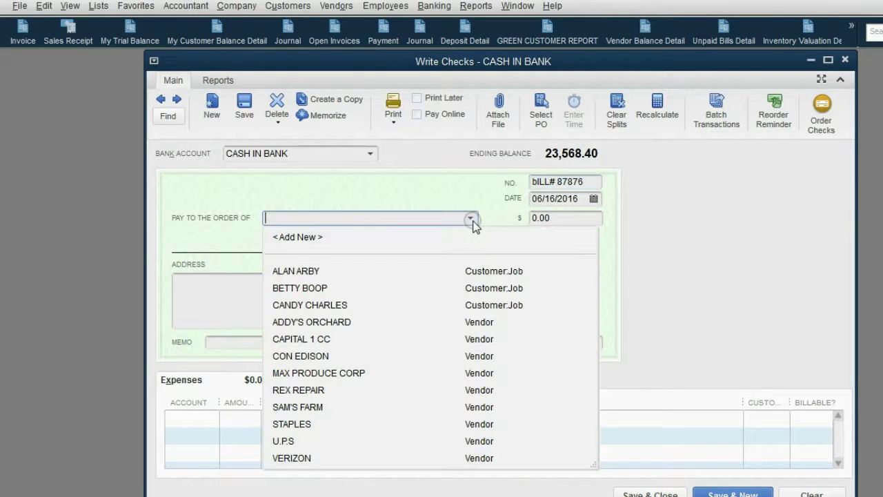
{"action": "left_click", "coordinate": [339, 373]}
{"action": "left_click", "coordinate": [552, 218]}
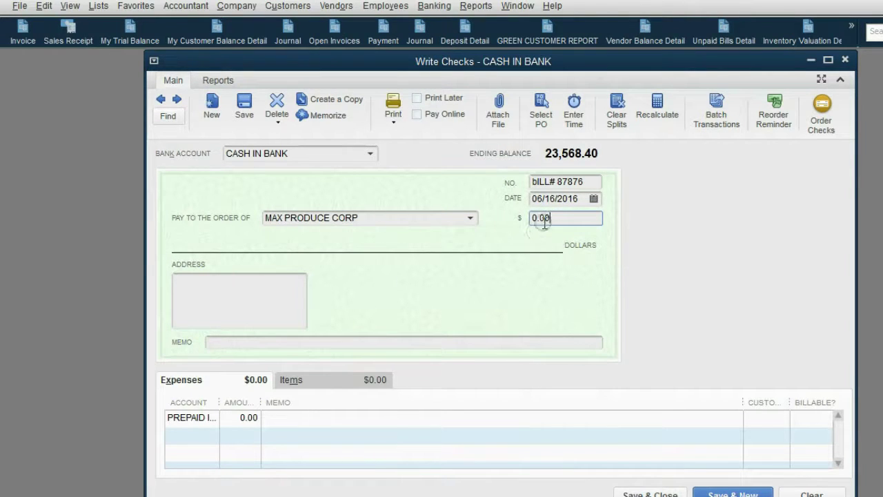
{"action": "left_click", "coordinate": [545, 217]}
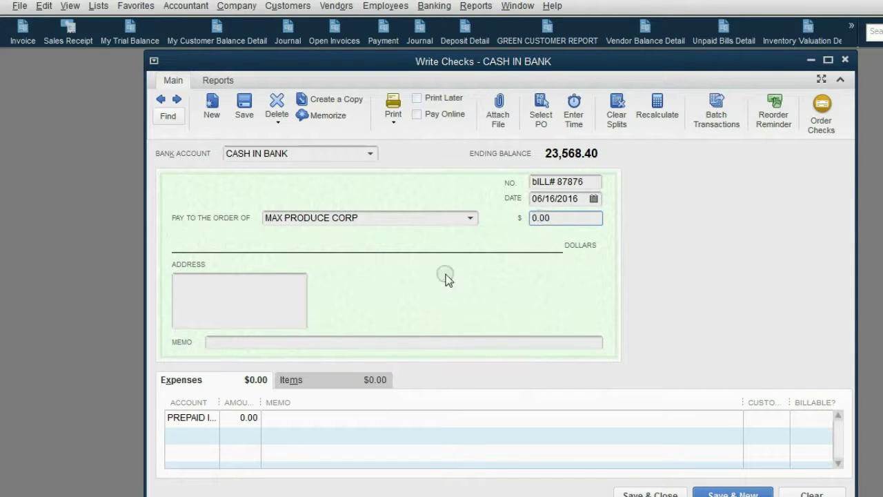
{"action": "left_click", "coordinate": [209, 421]}
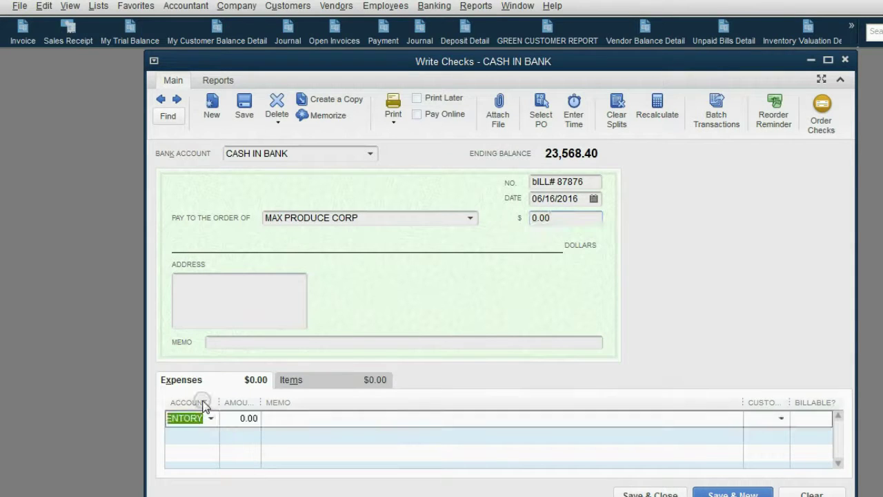
{"action": "key", "text": "BackSpace"}
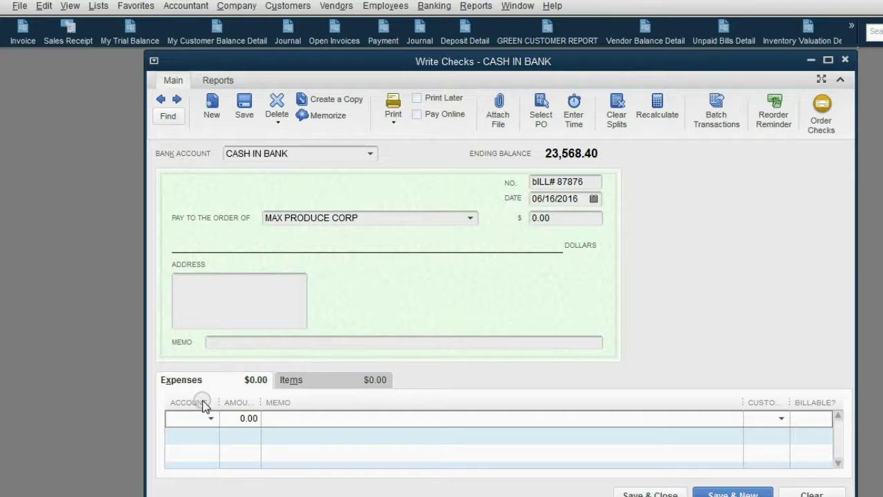
Add an inventory item line for 20 APPLES to the MAX PRODUCE CORP check
{"action": "left_click", "coordinate": [293, 379]}
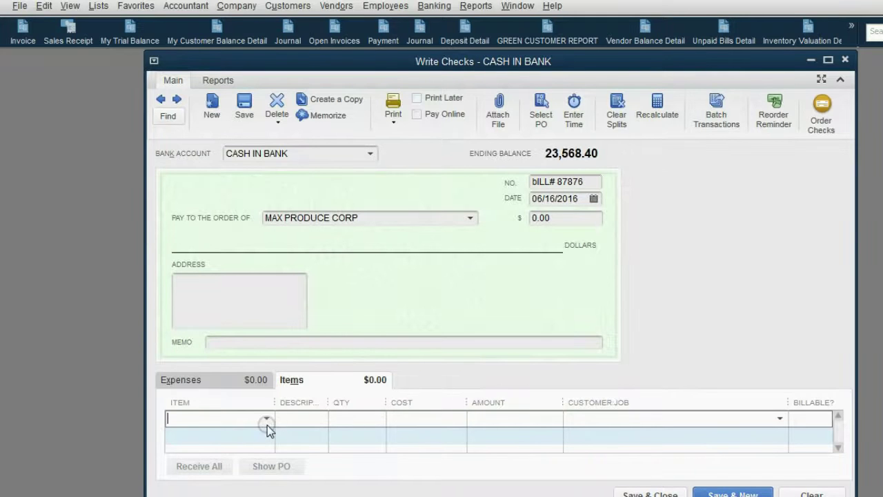
{"action": "left_click", "coordinate": [270, 423]}
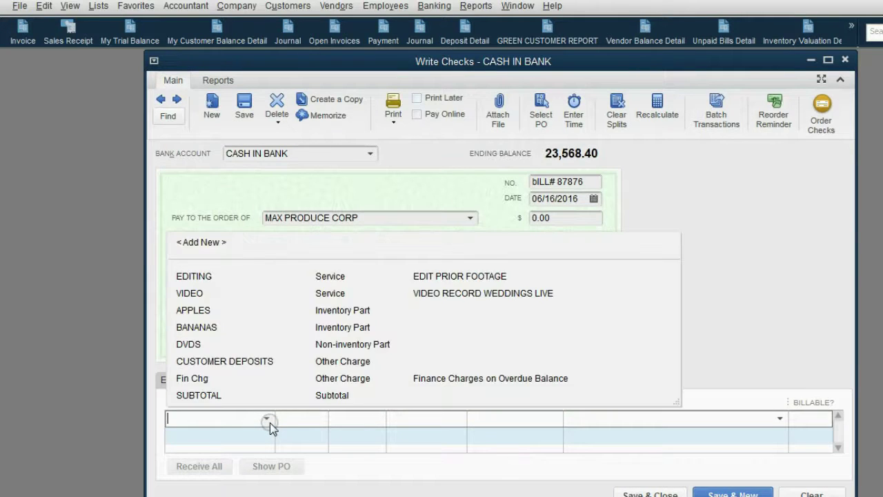
{"action": "left_click", "coordinate": [255, 314]}
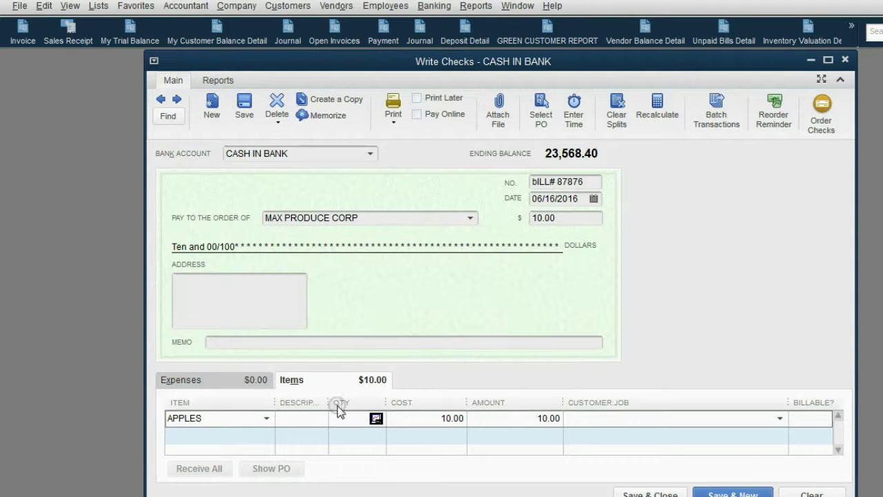
{"action": "type", "text": "20"}
{"action": "key", "text": "Tab"}
{"action": "key", "text": "Tab"}
{"action": "key", "text": "Tab"}
{"action": "key", "text": "Tab"}
{"action": "key", "text": "Tab"}
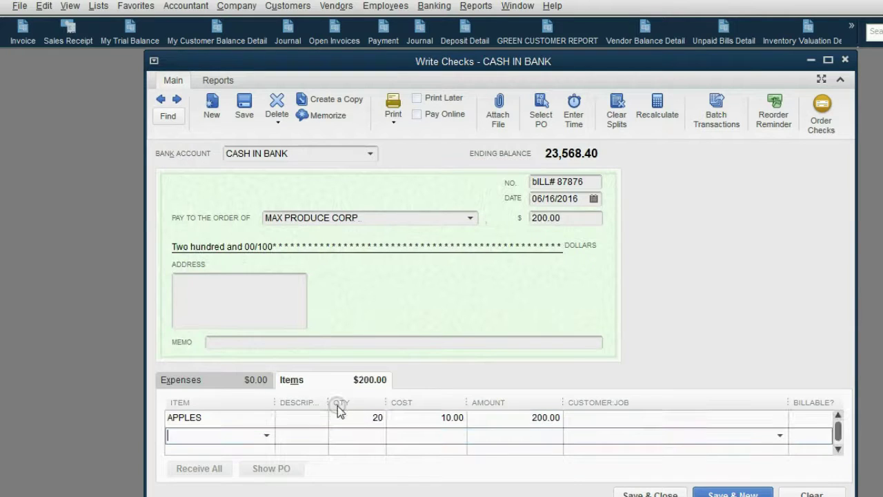
Add a second item line for BANANAS with a quantity of 10
{"action": "type", "text": "b"}
{"action": "key", "text": "Tab"}
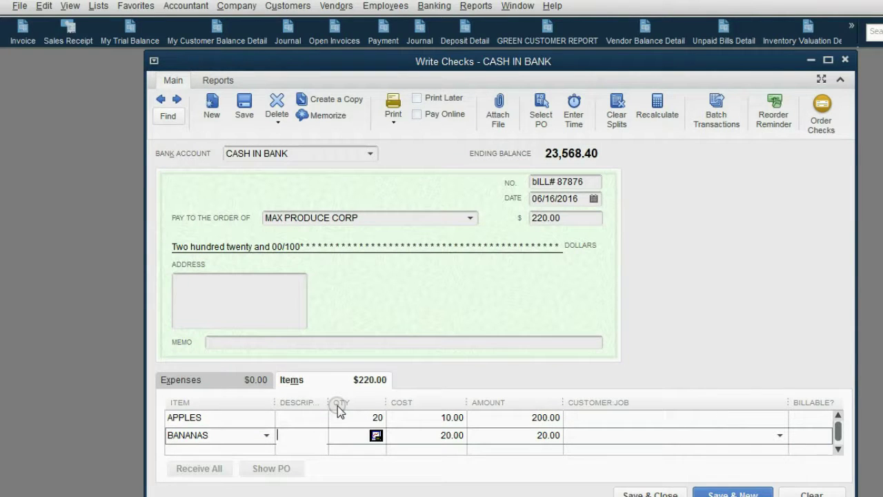
{"action": "type", "text": "10"}
{"action": "key", "text": "BackSpace"}
{"action": "key", "text": "BackSpace"}
{"action": "type", "text": "10"}
{"action": "key", "text": "Tab"}
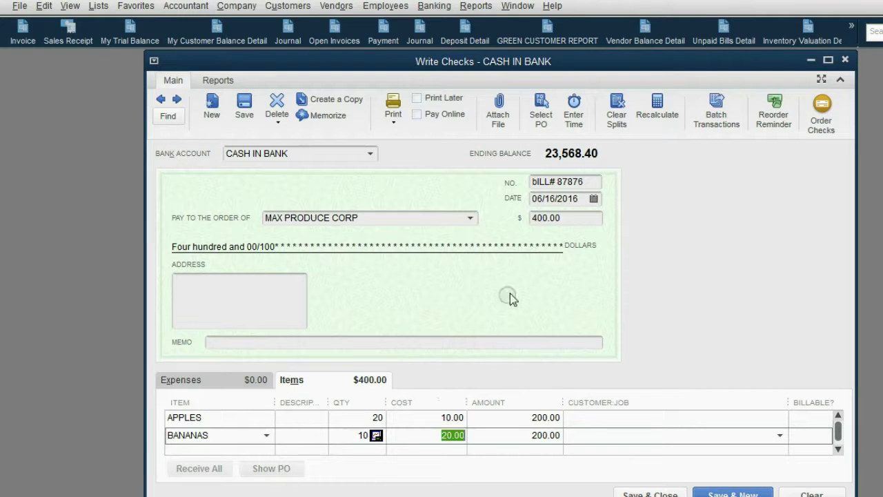
Switch the check's bank account to PREPAID INVENTORY
{"action": "left_click", "coordinate": [560, 218]}
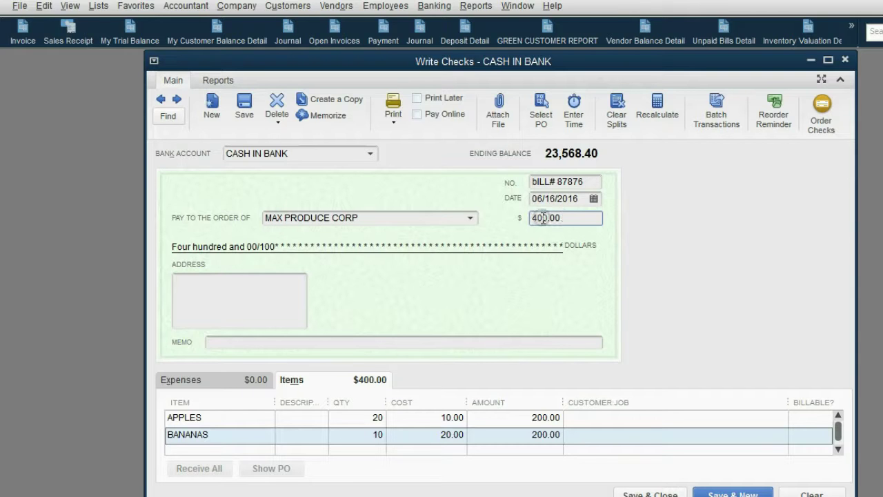
{"action": "left_click", "coordinate": [371, 154]}
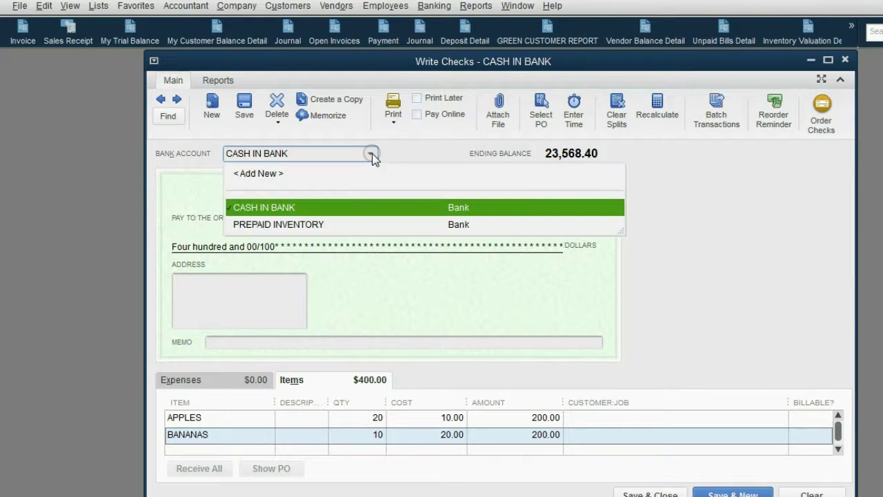
{"action": "left_click", "coordinate": [314, 226]}
{"action": "left_click", "coordinate": [495, 259]}
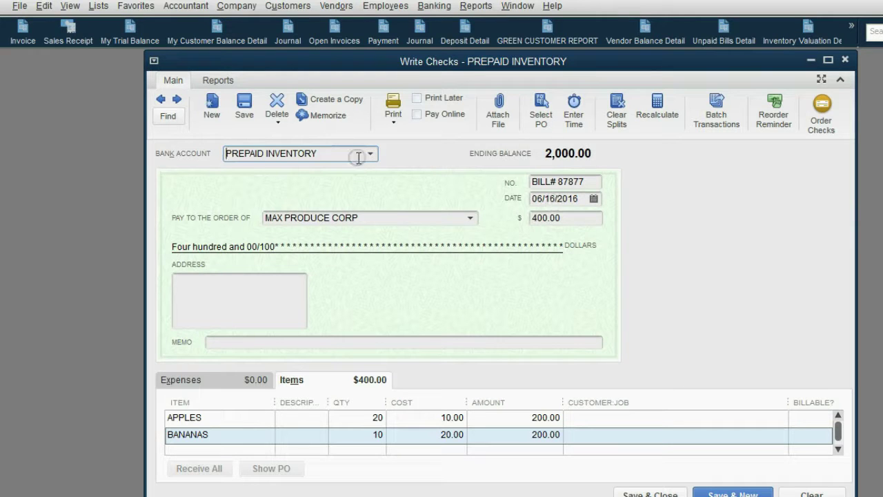
Check the amount, item quantities and date on the PREPAID INVENTORY check, and save and close it
{"action": "left_click", "coordinate": [564, 220]}
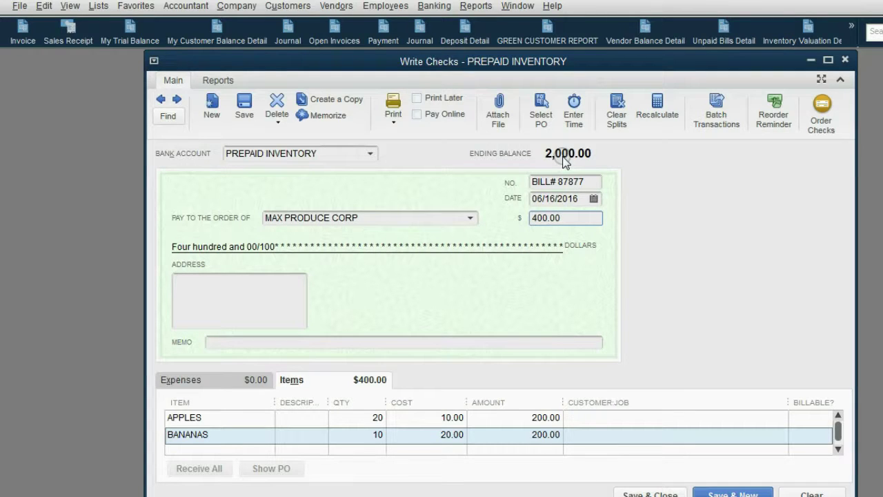
{"action": "left_click", "coordinate": [360, 417]}
{"action": "left_click", "coordinate": [358, 437]}
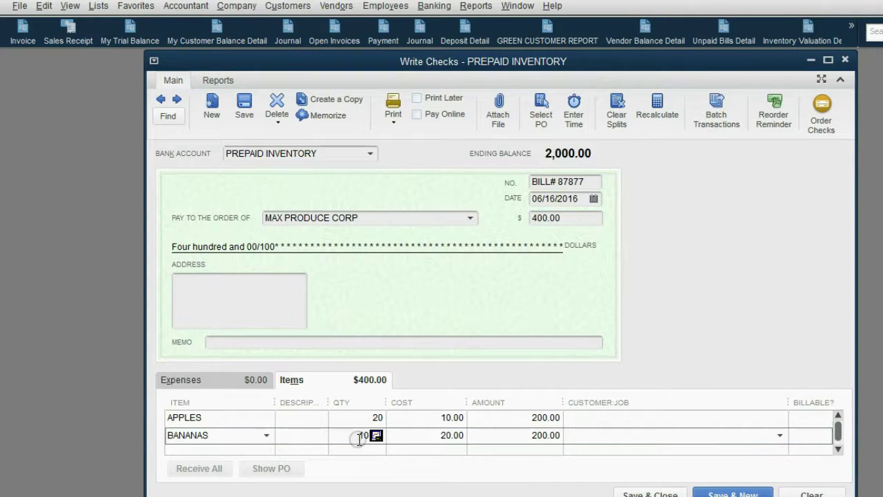
{"action": "left_click", "coordinate": [578, 199]}
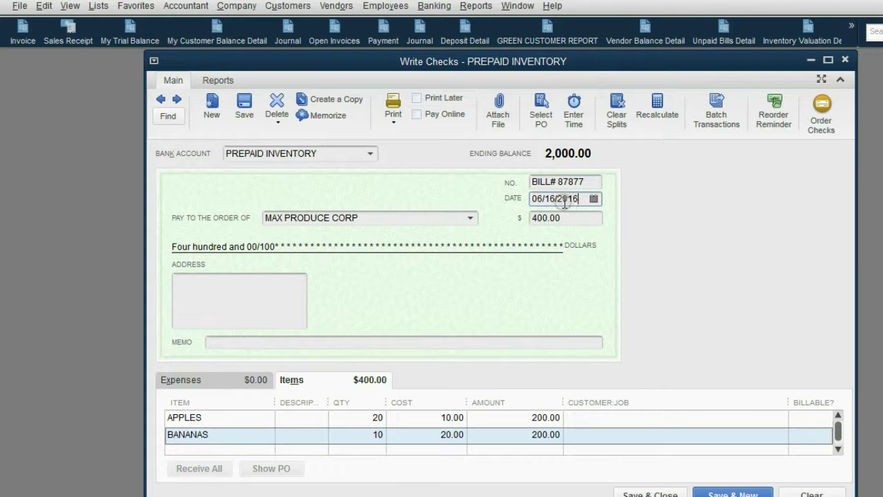
{"action": "left_click", "coordinate": [642, 492]}
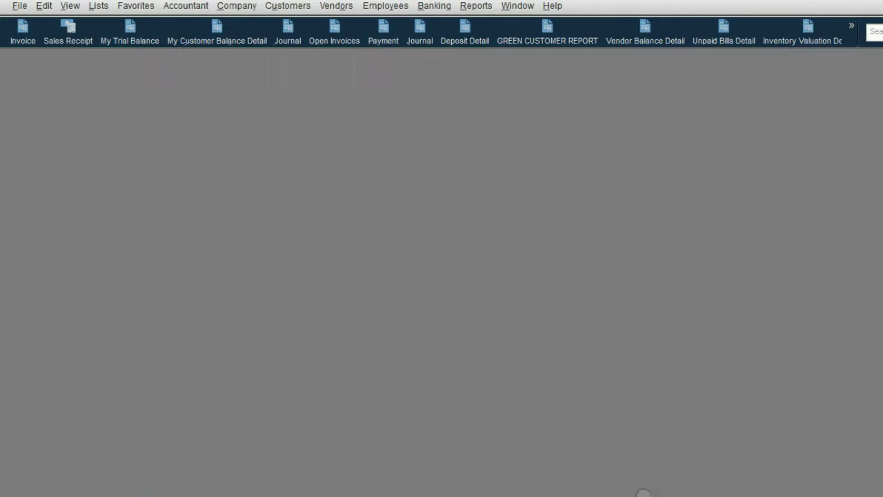
Drill down from the trial balance into the Inventory Asset transactions and find the MAX PRODUCE CORP check, widening the Num column
{"action": "left_click", "coordinate": [130, 39]}
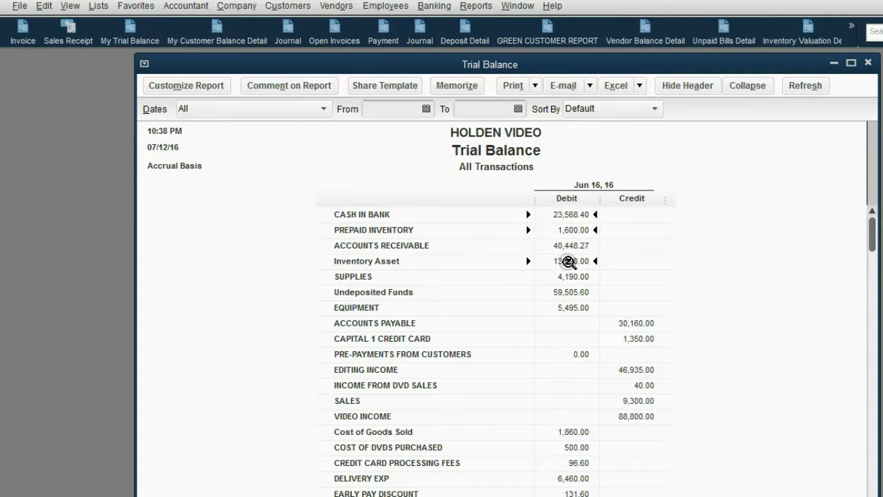
{"action": "double_click", "coordinate": [565, 264]}
{"action": "left_click_drag", "start_coordinate": [611, 58], "coordinate": [620, 83]}
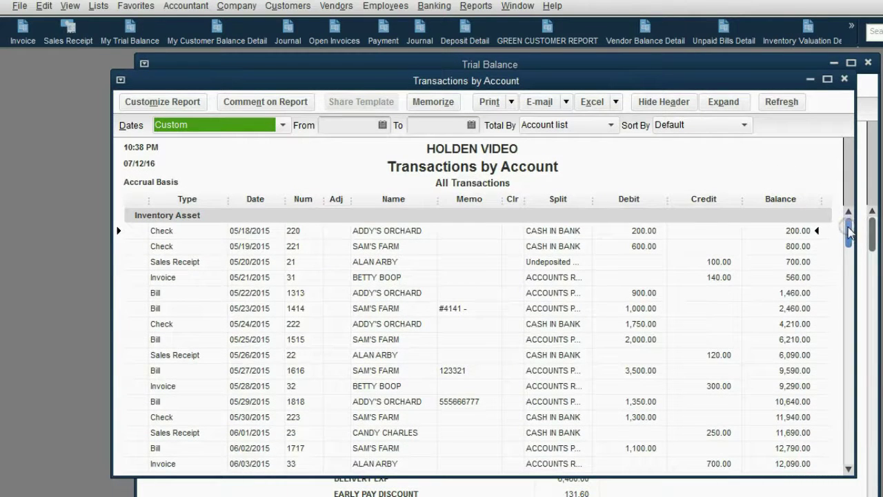
{"action": "left_click_drag", "start_coordinate": [843, 222], "coordinate": [846, 443]}
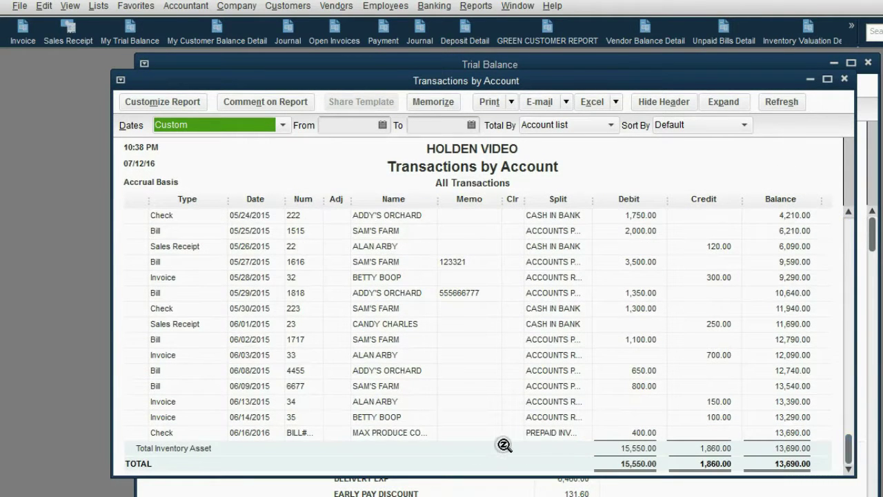
{"action": "left_click", "coordinate": [640, 434]}
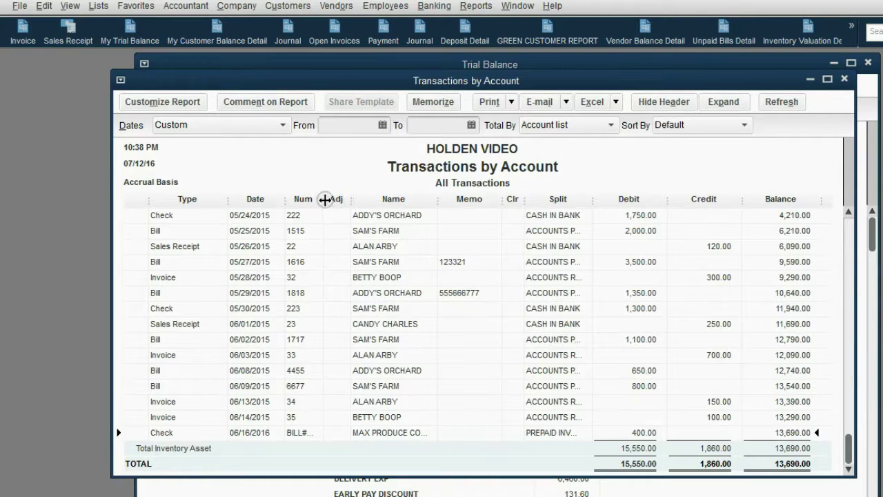
{"action": "left_click_drag", "start_coordinate": [324, 199], "coordinate": [366, 198]}
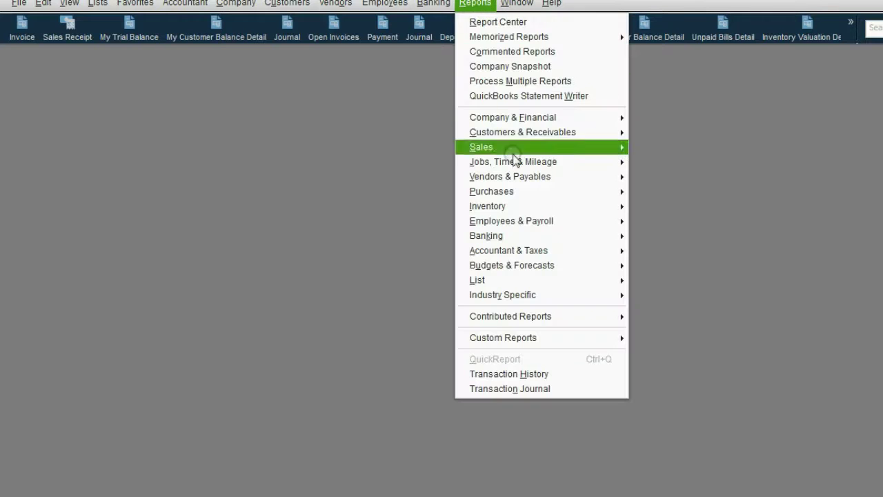
Create a Transaction List by Vendor report and set its date range to All
{"action": "mouse_move", "coordinate": [521, 178]}
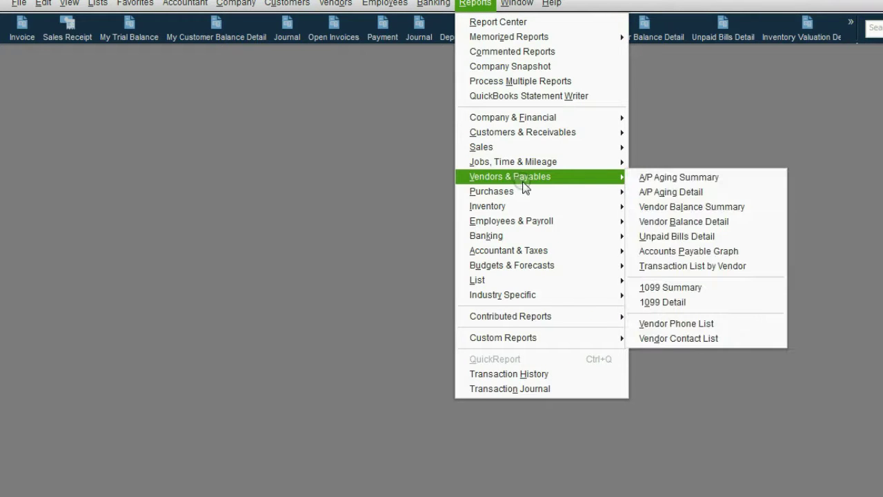
{"action": "left_click", "coordinate": [699, 270]}
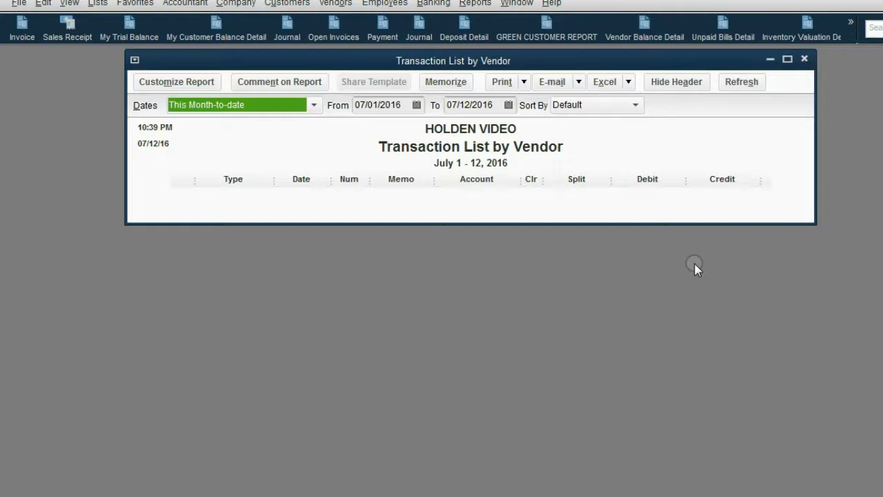
{"action": "left_click", "coordinate": [276, 111]}
{"action": "type", "text": "All"}
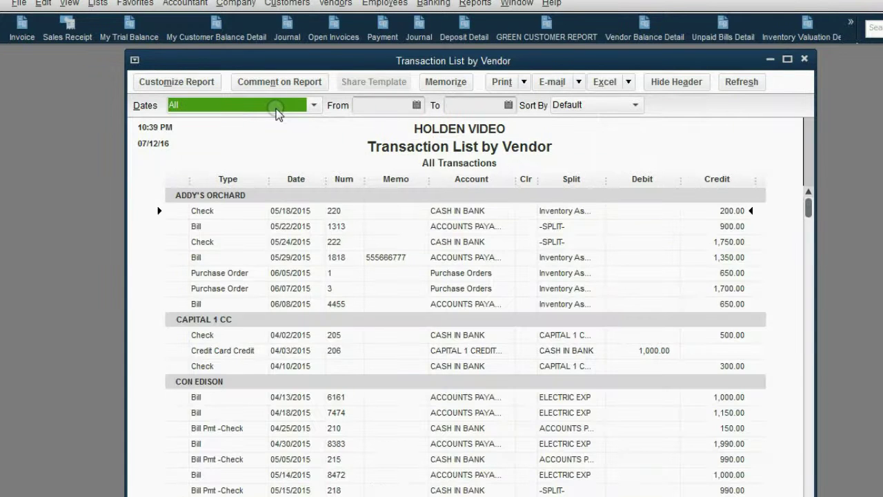
{"action": "left_click", "coordinate": [276, 110]}
{"action": "left_click", "coordinate": [274, 127]}
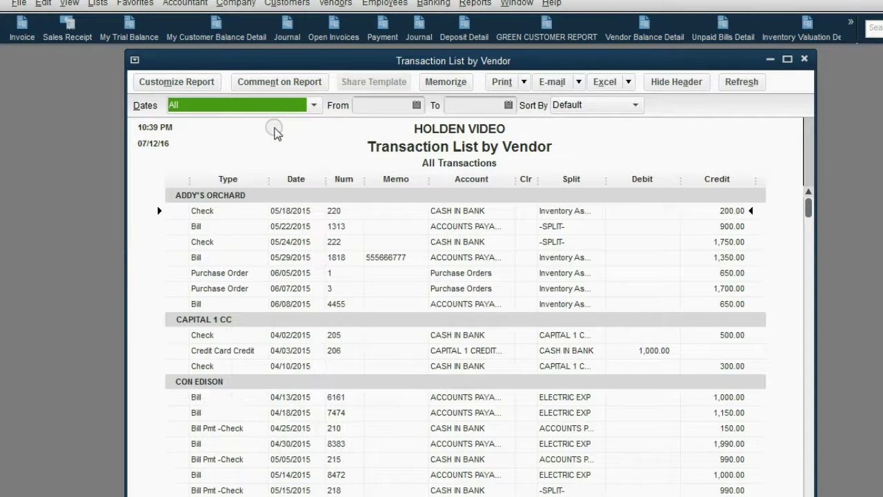
Compare the two MAX PRODUCE CORP checks and their accounts in the vendor report, widening the Split, Account and Num columns
{"action": "scroll", "coordinate": [359, 146], "scroll_direction": "down", "scroll_amount": 4}
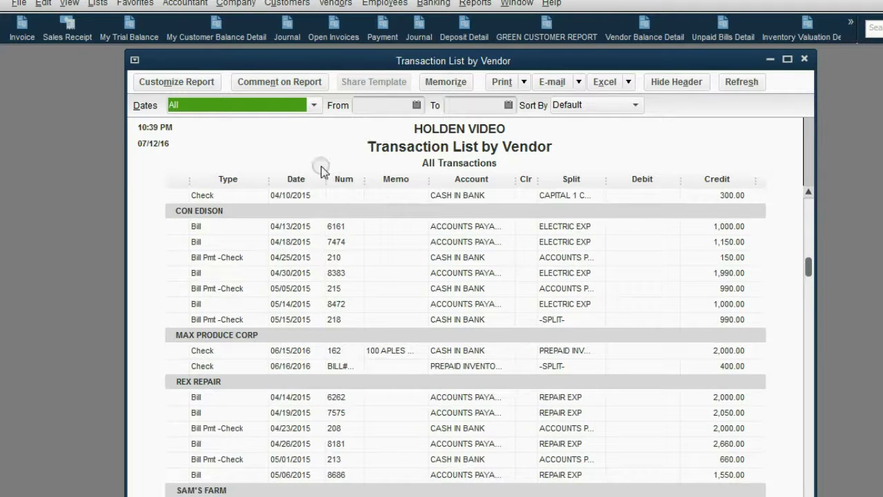
{"action": "left_click", "coordinate": [217, 338]}
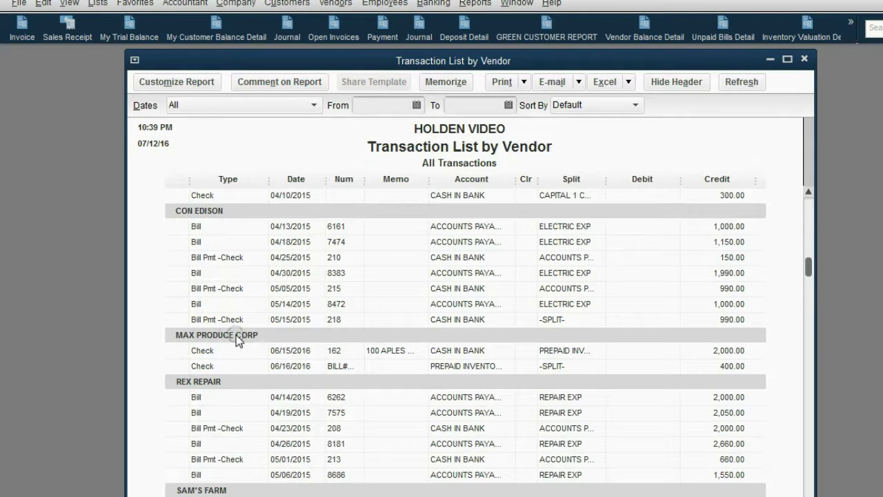
{"action": "left_click", "coordinate": [334, 356]}
{"action": "left_click", "coordinate": [463, 363]}
{"action": "left_click_drag", "start_coordinate": [603, 181], "coordinate": [625, 182]}
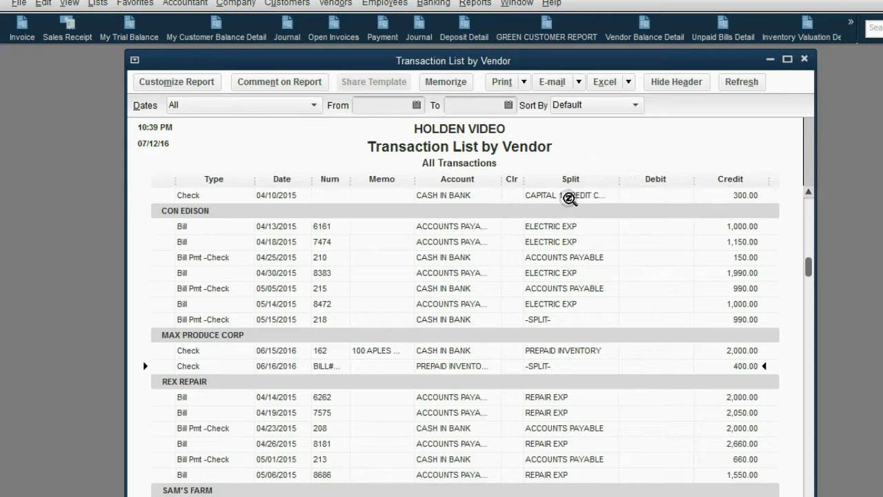
{"action": "left_click_drag", "start_coordinate": [499, 178], "coordinate": [517, 180]}
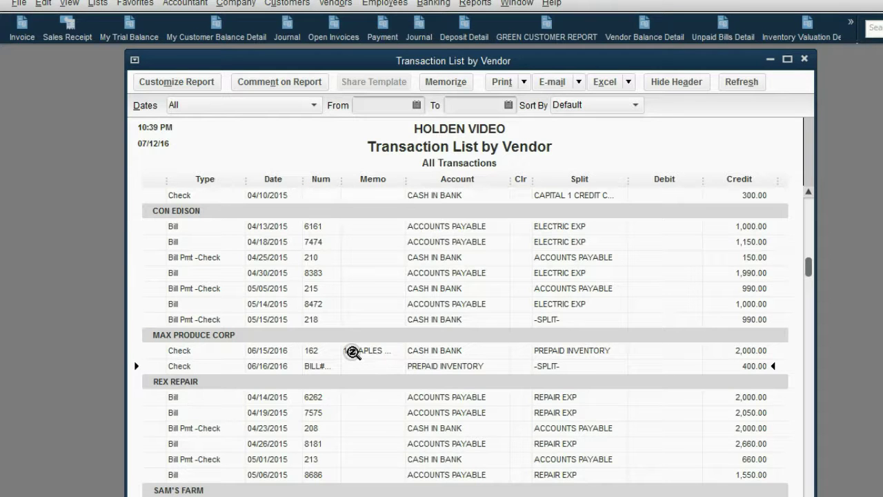
{"action": "left_click_drag", "start_coordinate": [341, 179], "coordinate": [372, 181]}
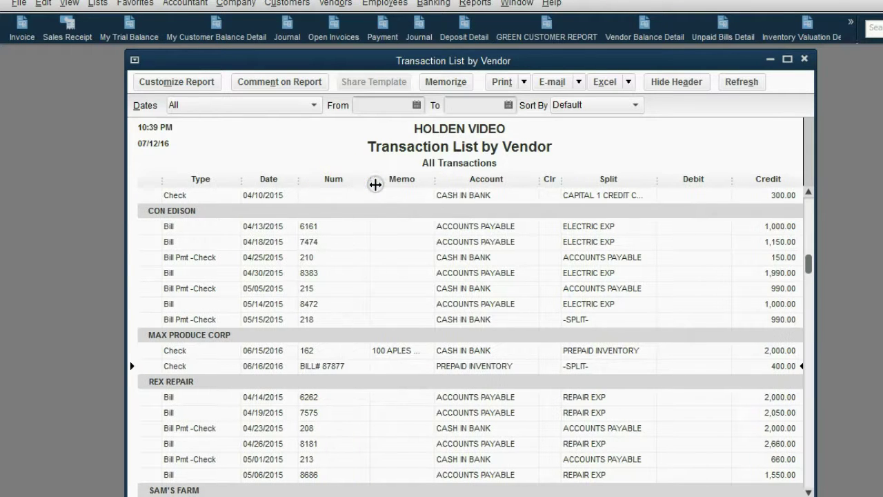
{"action": "left_click", "coordinate": [306, 350]}
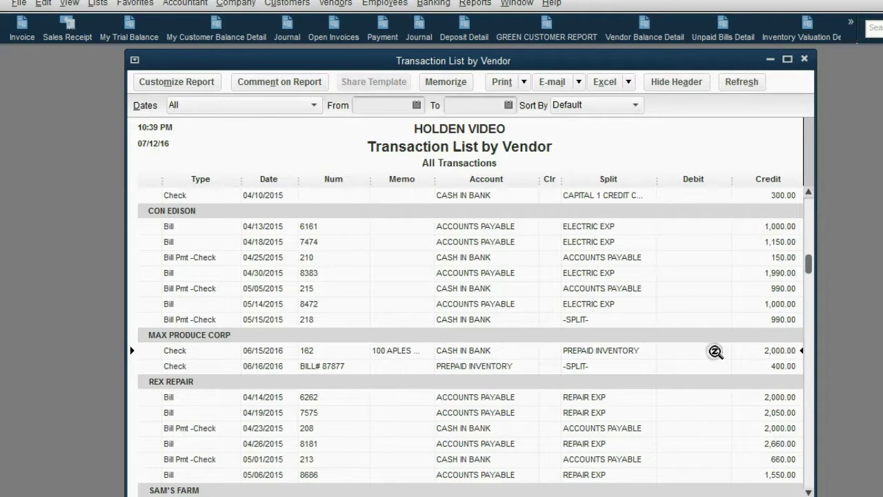
{"action": "left_click", "coordinate": [316, 364]}
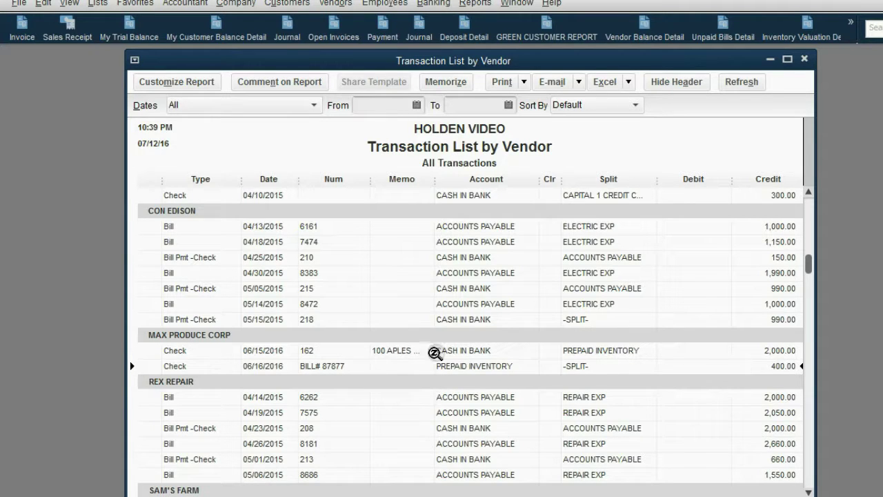
{"action": "left_click", "coordinate": [434, 351]}
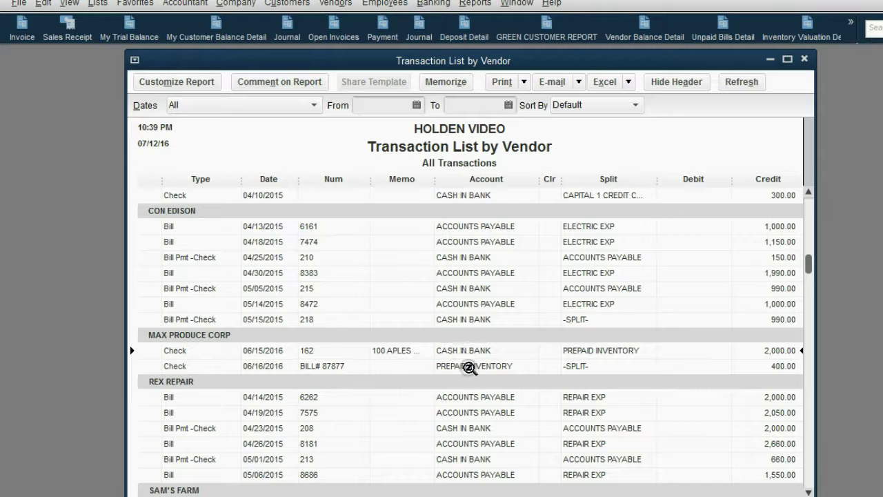
{"action": "left_click", "coordinate": [469, 367]}
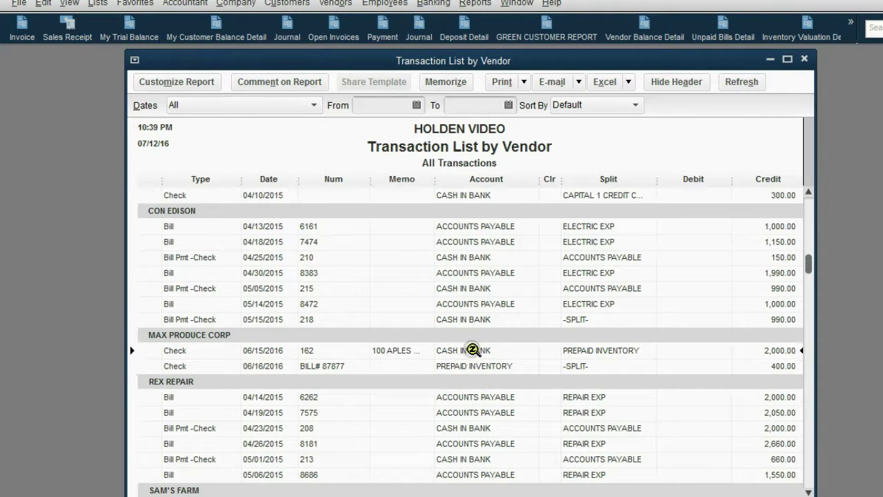